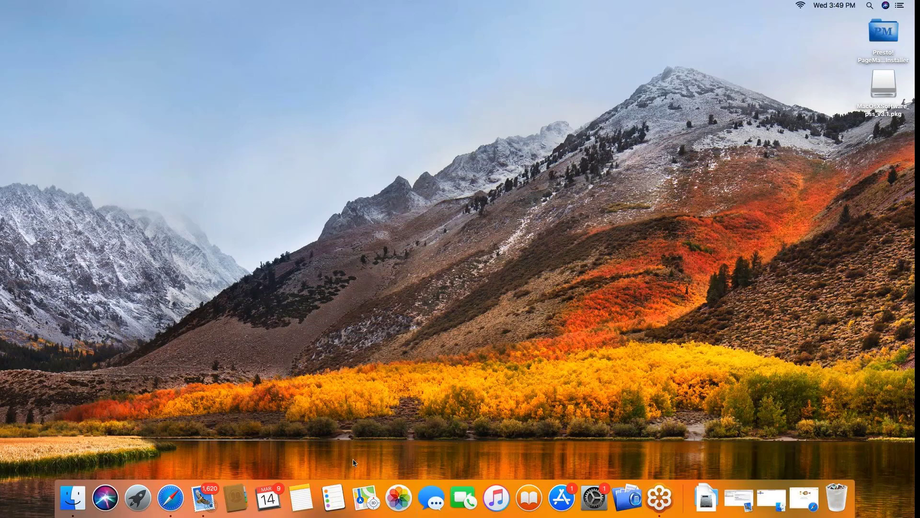
Bring Safari back and rerun the earlier 'download kodak ps 50 software' Google search.
{"action": "left_click", "coordinate": [170, 498]}
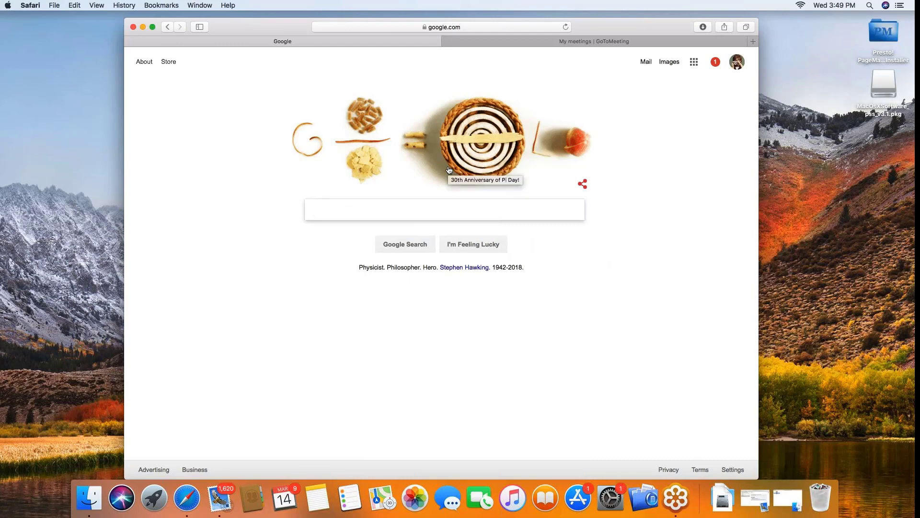
{"action": "type", "text": "kodak"}
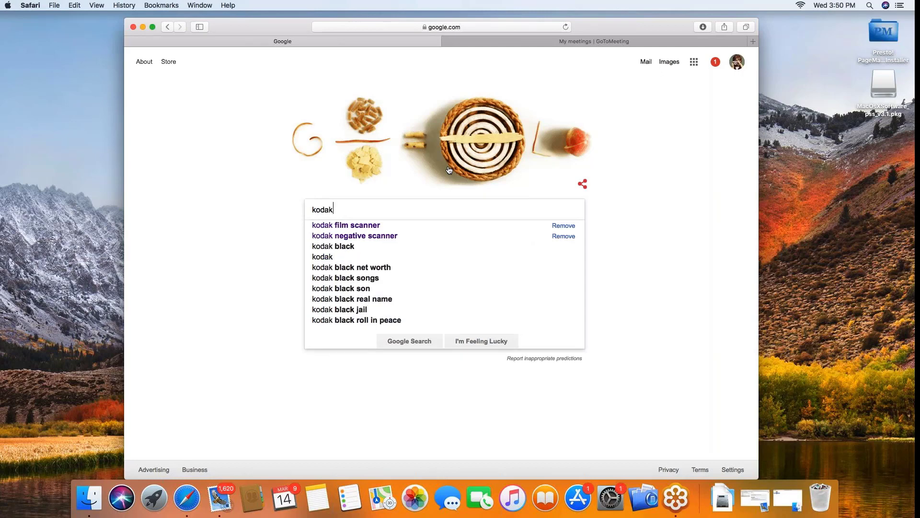
{"action": "key", "text": "BackSpace"}
{"action": "key", "text": "BackSpace"}
{"action": "key", "text": "BackSpace"}
{"action": "key", "text": "BackSpace"}
{"action": "key", "text": "BackSpace"}
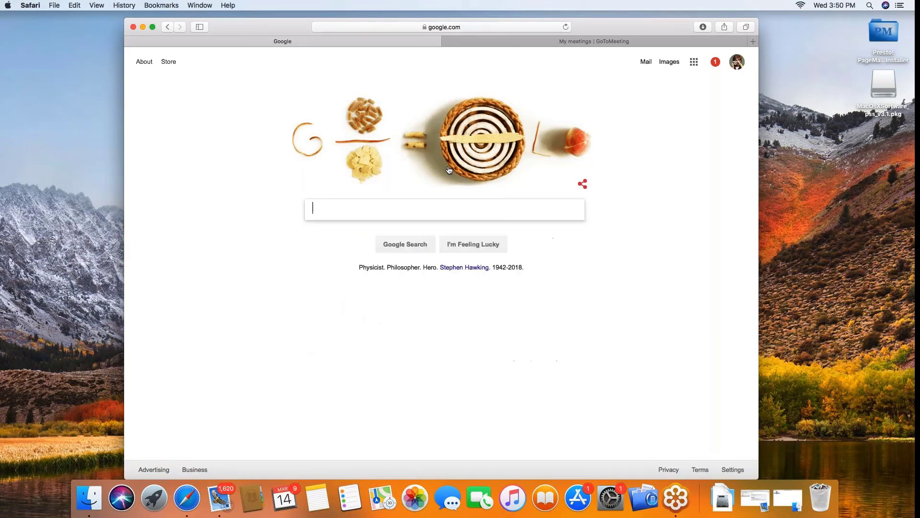
{"action": "key", "text": "Down"}
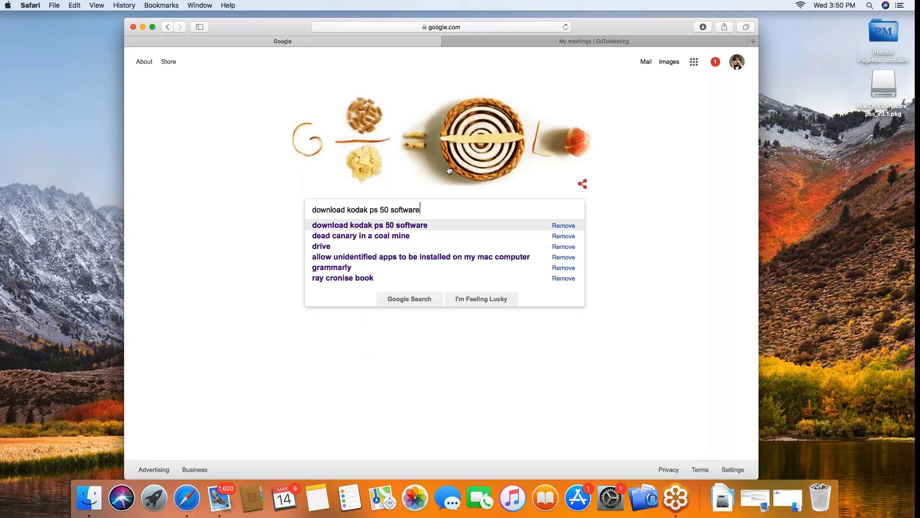
{"action": "key", "text": "Return"}
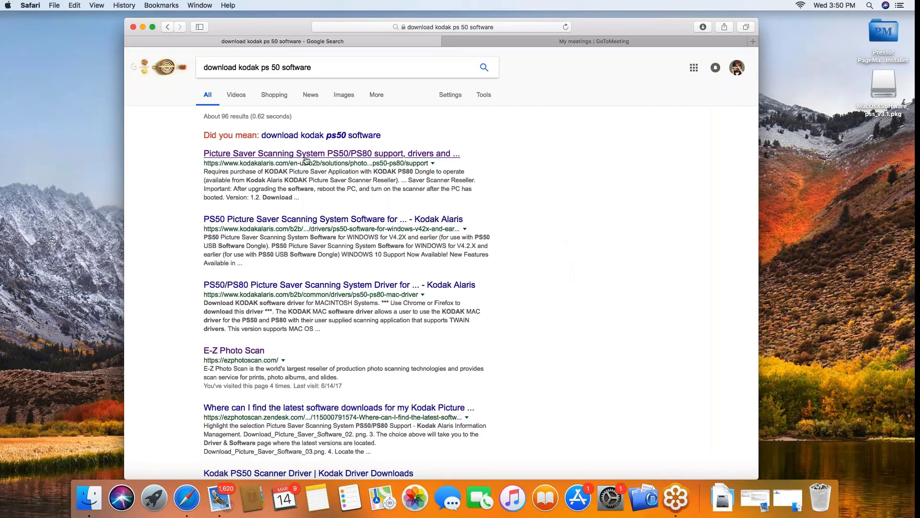
Open the Kodak Alaris PS50/PS80 support page and review its Mac driver and PageManager downloads.
{"action": "left_click", "coordinate": [362, 154]}
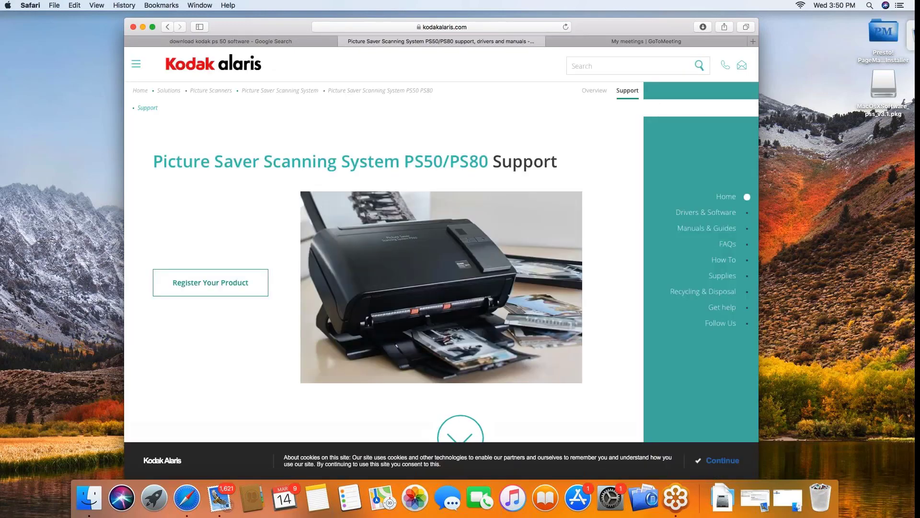
{"action": "scroll", "coordinate": [598, 126], "scroll_direction": "down", "scroll_amount": 5}
{"action": "scroll", "coordinate": [383, 279], "scroll_direction": "down", "scroll_amount": 10}
{"action": "scroll", "coordinate": [383, 278], "scroll_direction": "down", "scroll_amount": 15}
{"action": "scroll", "coordinate": [383, 278], "scroll_direction": "down", "scroll_amount": 10}
{"action": "scroll", "coordinate": [384, 279], "scroll_direction": "up", "scroll_amount": 3}
{"action": "scroll", "coordinate": [384, 278], "scroll_direction": "up", "scroll_amount": 6}
{"action": "scroll", "coordinate": [384, 279], "scroll_direction": "up", "scroll_amount": 3}
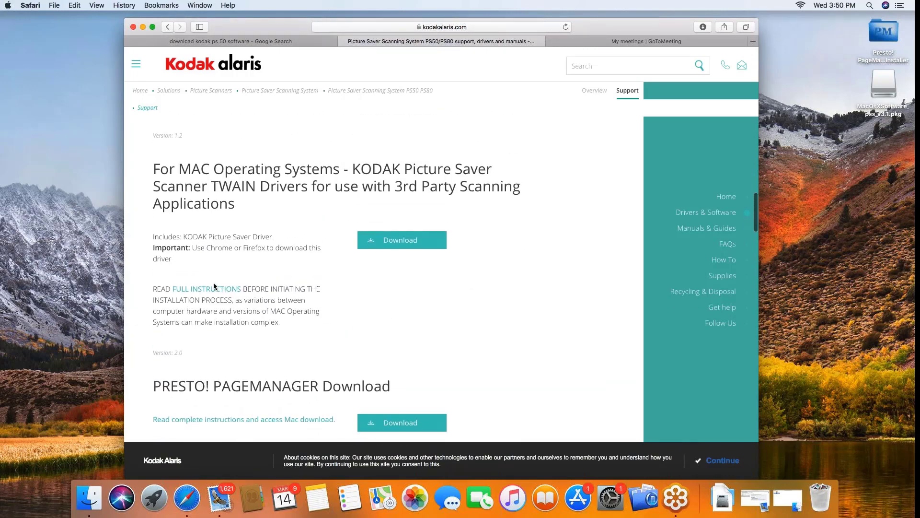
{"action": "scroll", "coordinate": [266, 302], "scroll_direction": "down", "scroll_amount": 5}
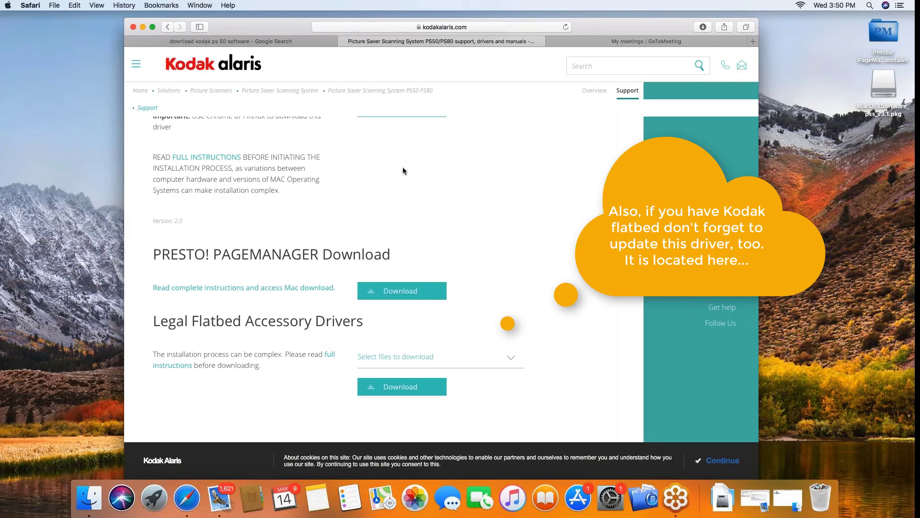
{"action": "left_click", "coordinate": [143, 27]}
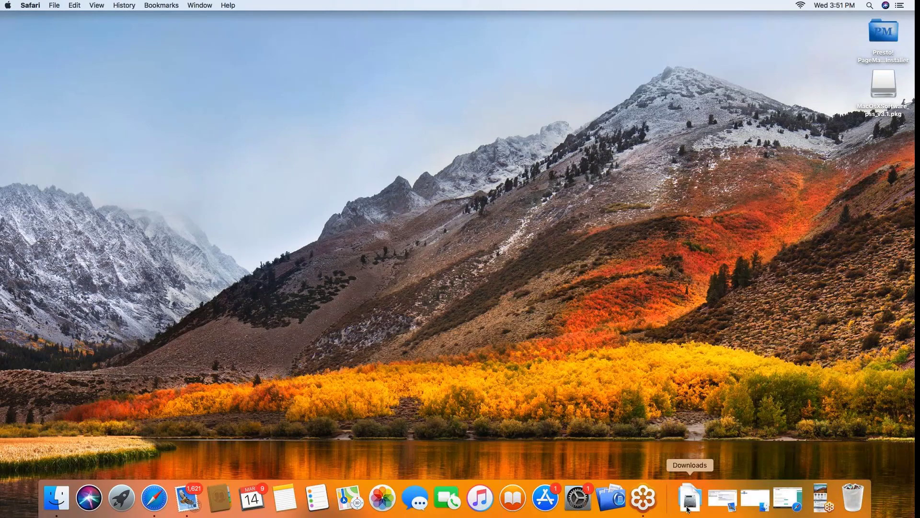
{"action": "left_click", "coordinate": [689, 509]}
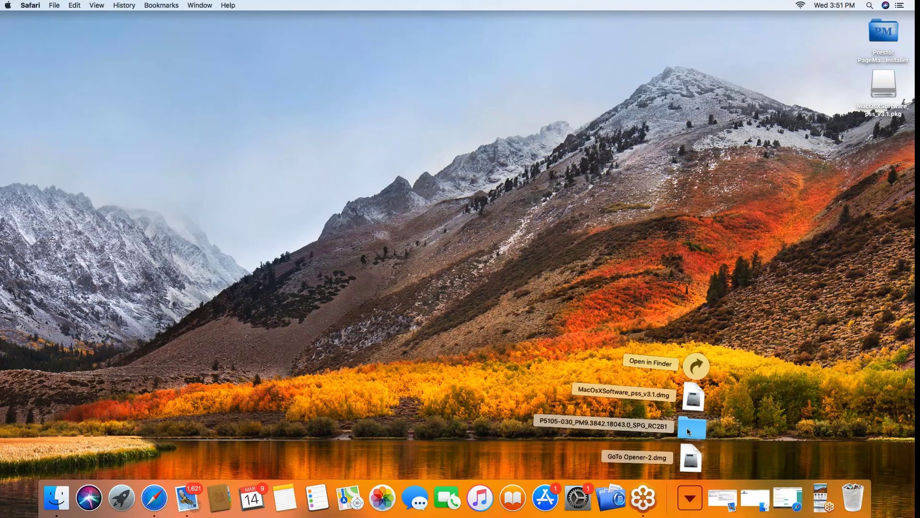
{"action": "left_click", "coordinate": [737, 434]}
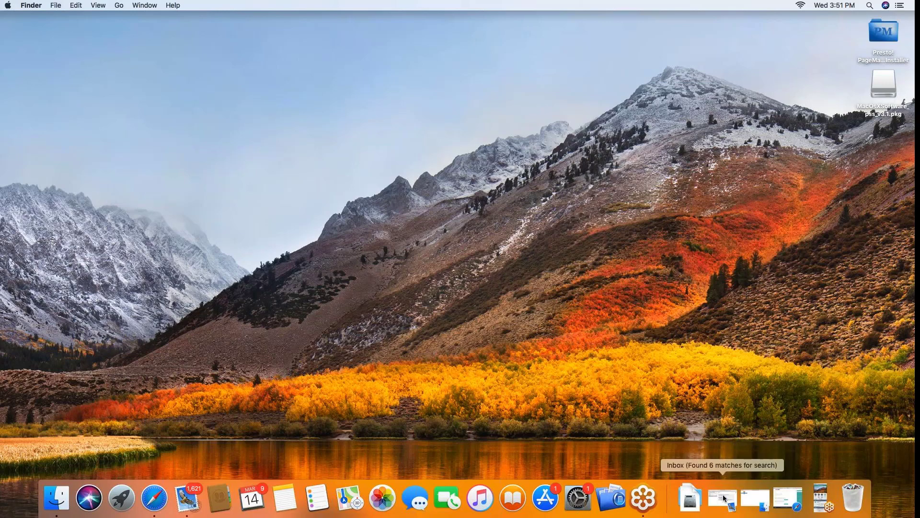
{"action": "left_click", "coordinate": [696, 501]}
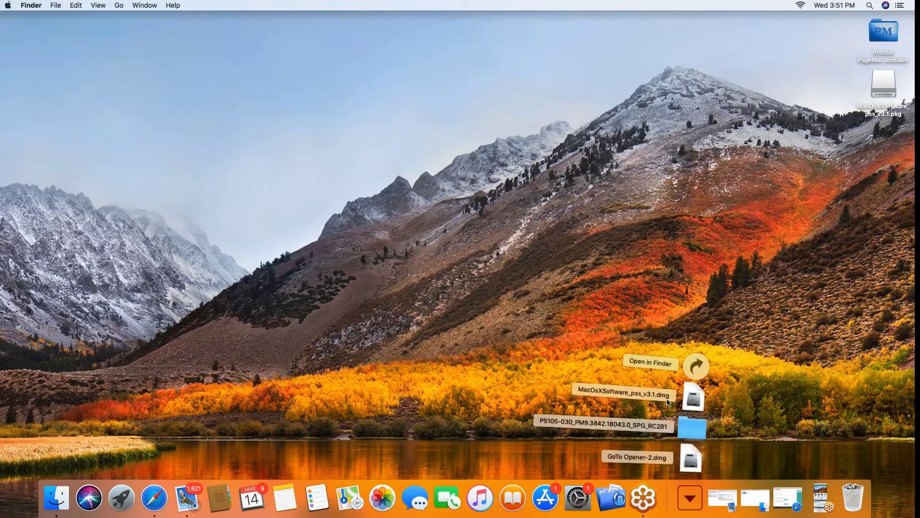
{"action": "left_click", "coordinate": [734, 449]}
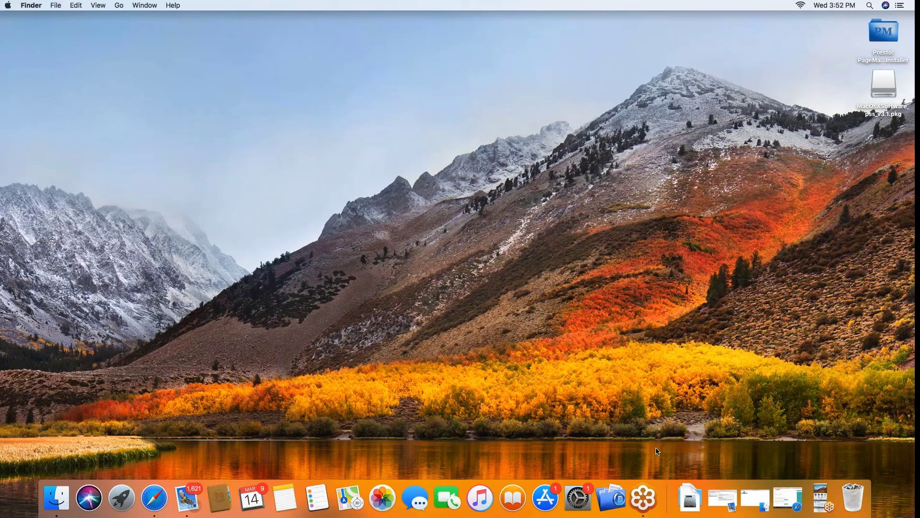
Launch Presto! PageManager 9 and open Scan Settings with the KODAK PS50/PS80 (TWAIN) source.
{"action": "left_click", "coordinate": [612, 503]}
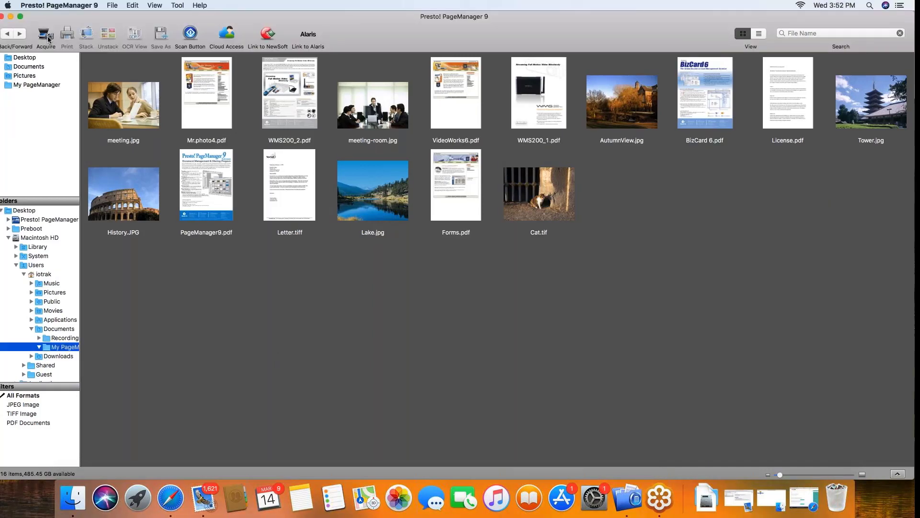
{"action": "left_click", "coordinate": [112, 6]}
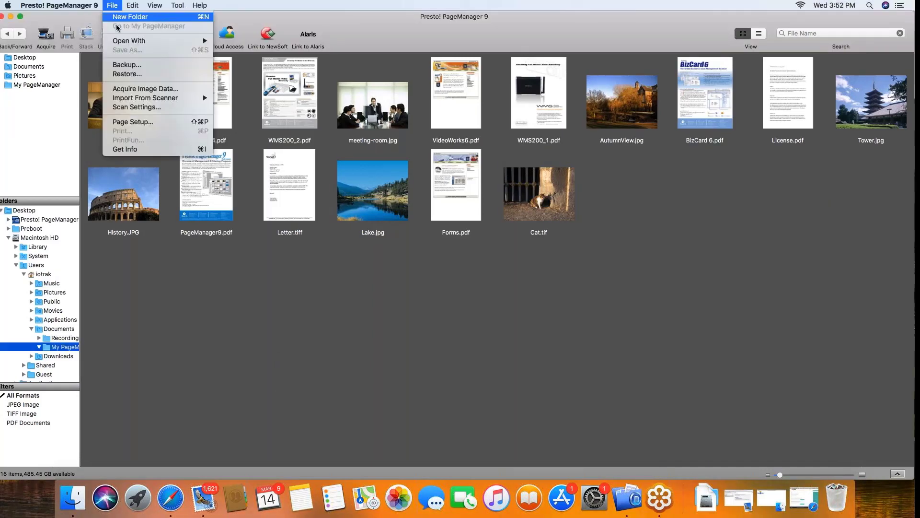
{"action": "mouse_move", "coordinate": [125, 43]}
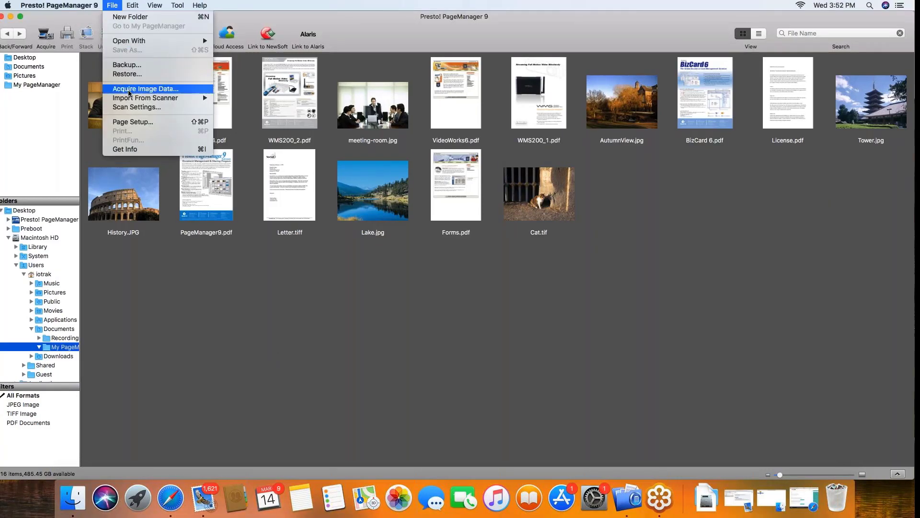
{"action": "mouse_move", "coordinate": [132, 99]}
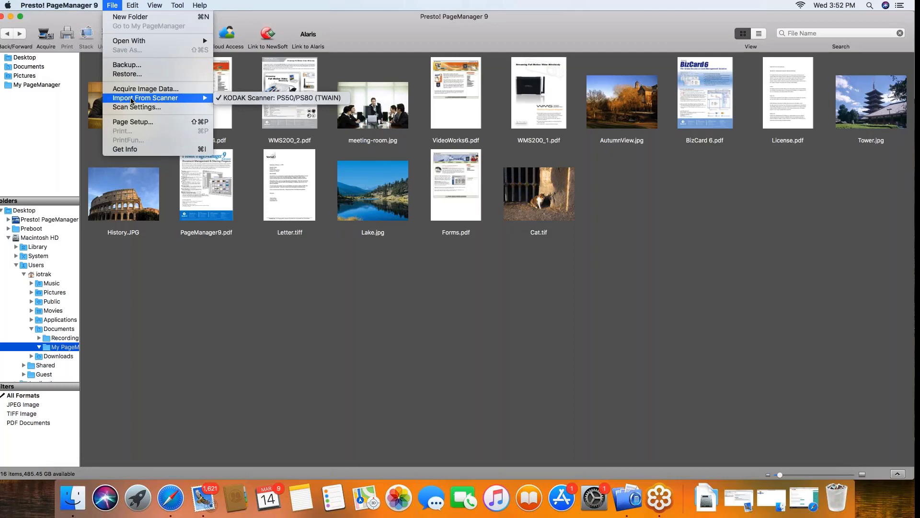
{"action": "left_click", "coordinate": [129, 108]}
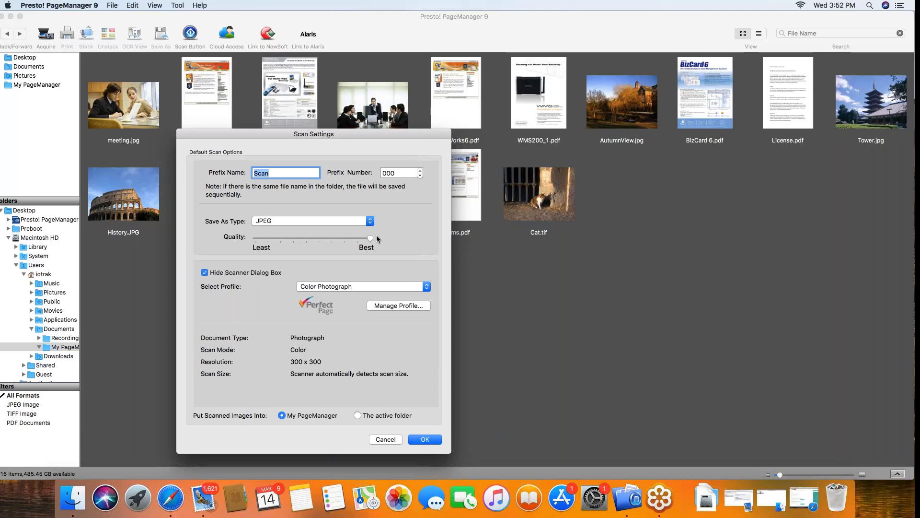
Save scans as JPEG at Best quality with the Color Photograph profile, and confirm.
{"action": "left_click", "coordinate": [354, 221]}
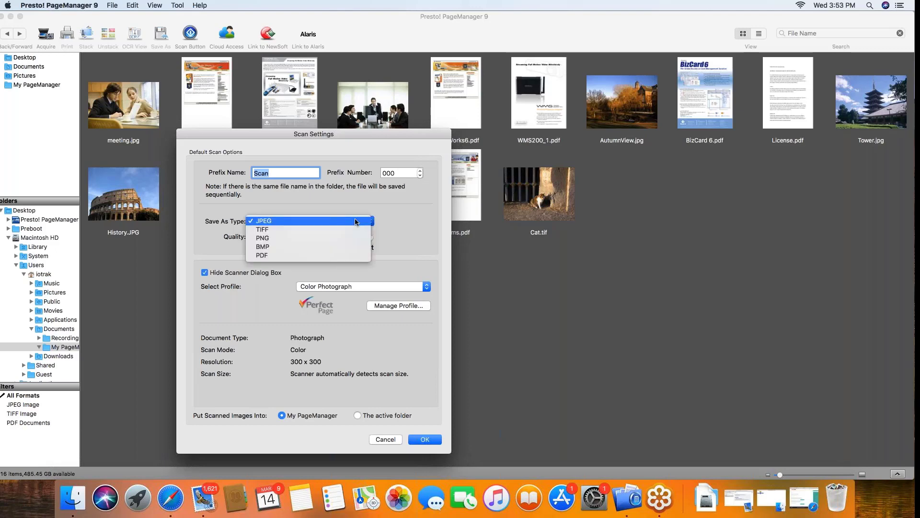
{"action": "left_click", "coordinate": [356, 221]}
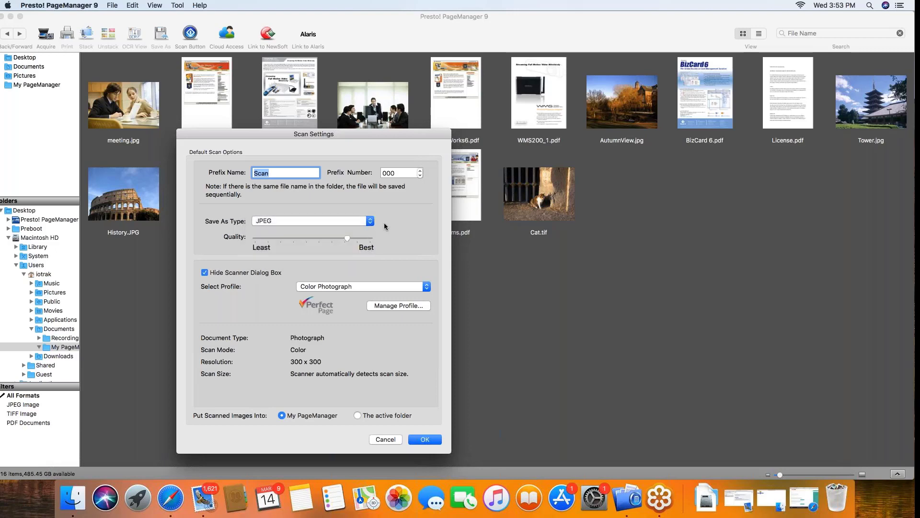
{"action": "left_click_drag", "start_coordinate": [348, 239], "coordinate": [372, 238]}
{"action": "left_click", "coordinate": [321, 288]}
{"action": "left_click", "coordinate": [320, 287]}
{"action": "left_click", "coordinate": [424, 440]}
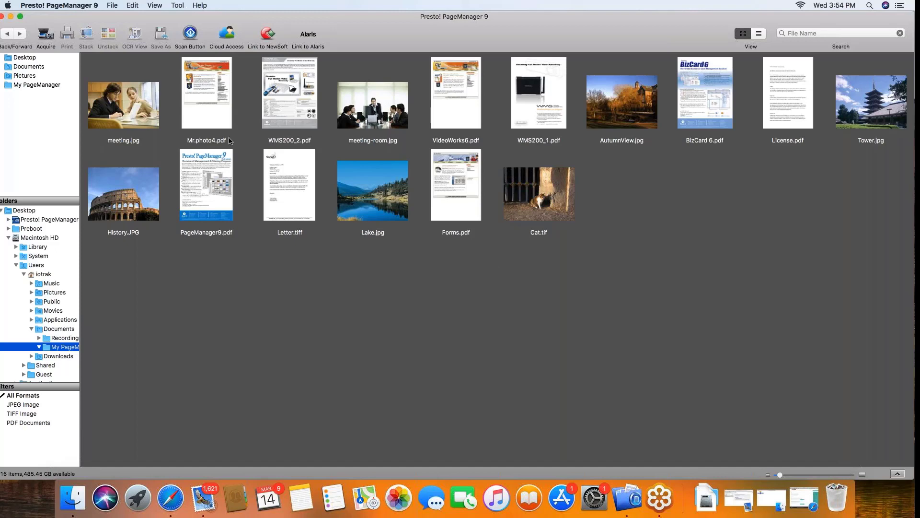
Stack 14 sample files, then add License.pdf and Tower.jpg into one meeting.jpg stack.
{"action": "left_click_drag", "start_coordinate": [698, 261], "coordinate": [134, 86]}
{"action": "left_click", "coordinate": [87, 34]}
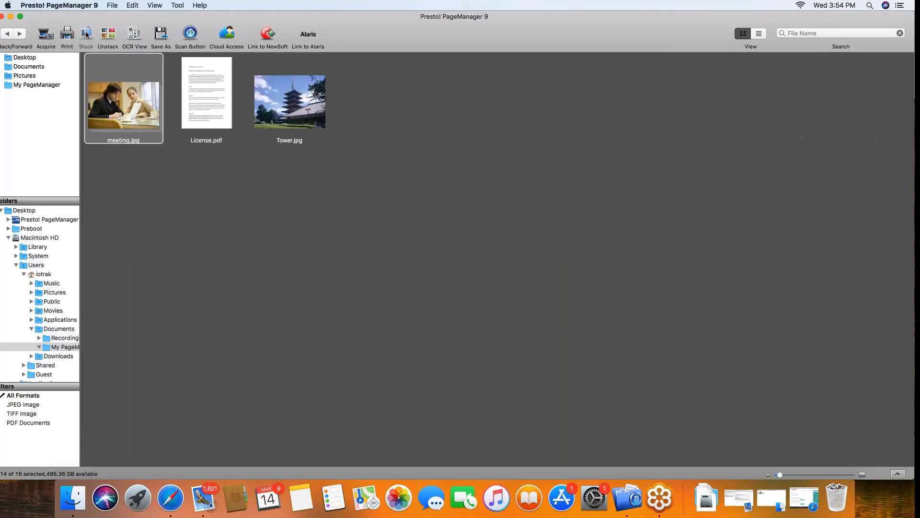
{"action": "left_click_drag", "start_coordinate": [285, 183], "coordinate": [204, 122]}
{"action": "left_click_drag", "start_coordinate": [338, 171], "coordinate": [122, 76]}
{"action": "left_click", "coordinate": [86, 34]}
{"action": "left_click", "coordinate": [273, 159]}
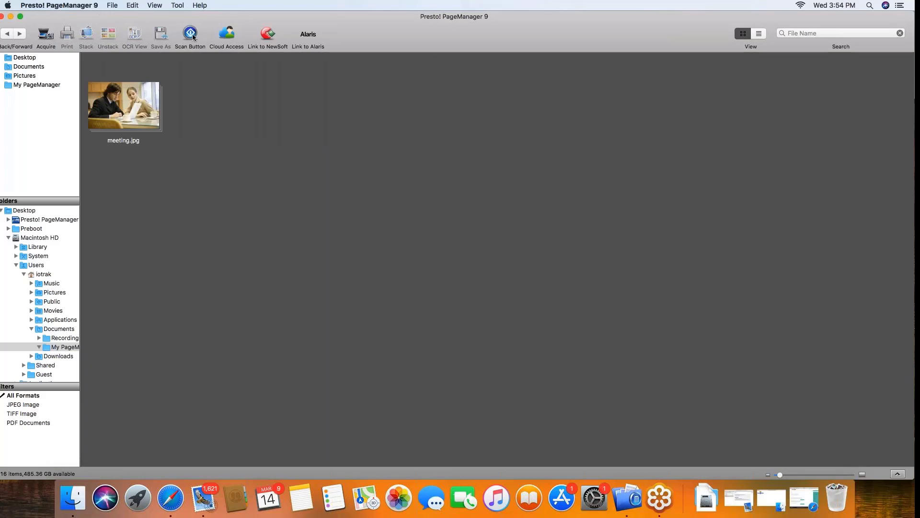
Start scanning photos from the Kodak scanner with Acquire.
{"action": "left_click", "coordinate": [45, 37]}
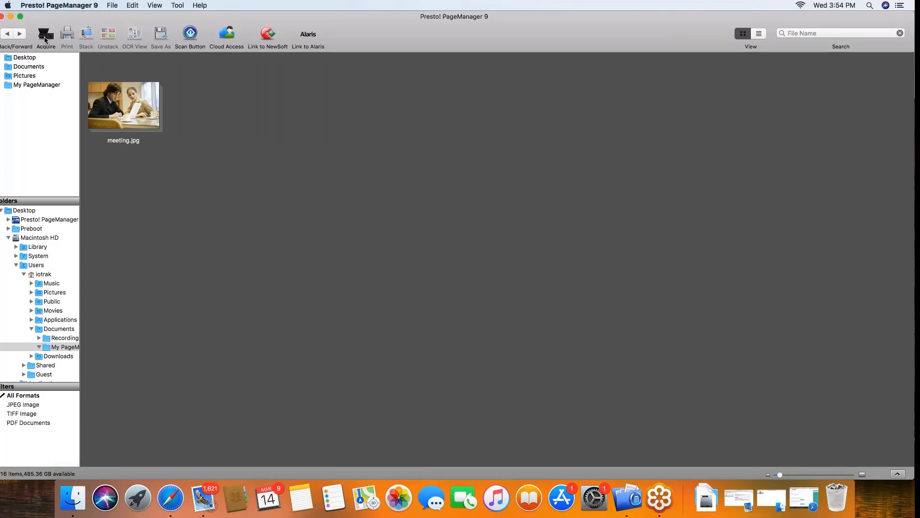